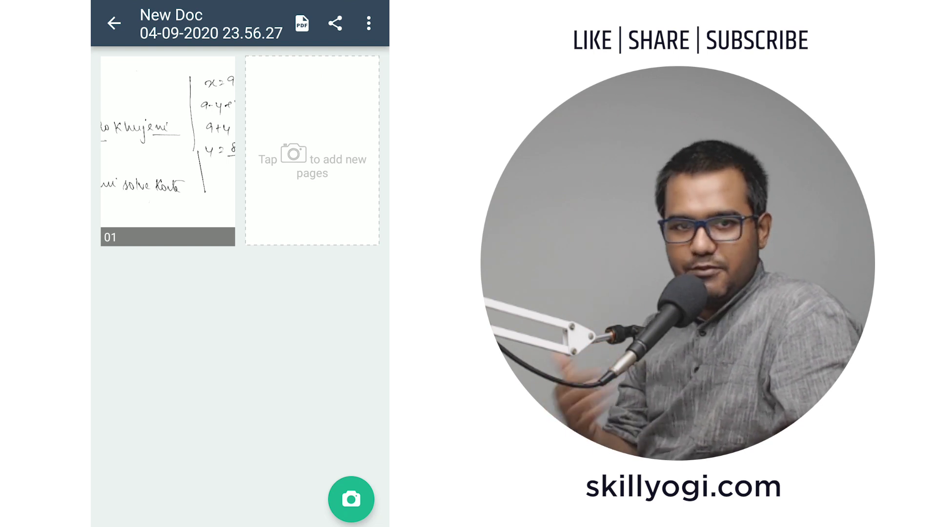
Open scanned page 01 and share it as Image (JPG) to list the destination apps.
left_click(171, 151)
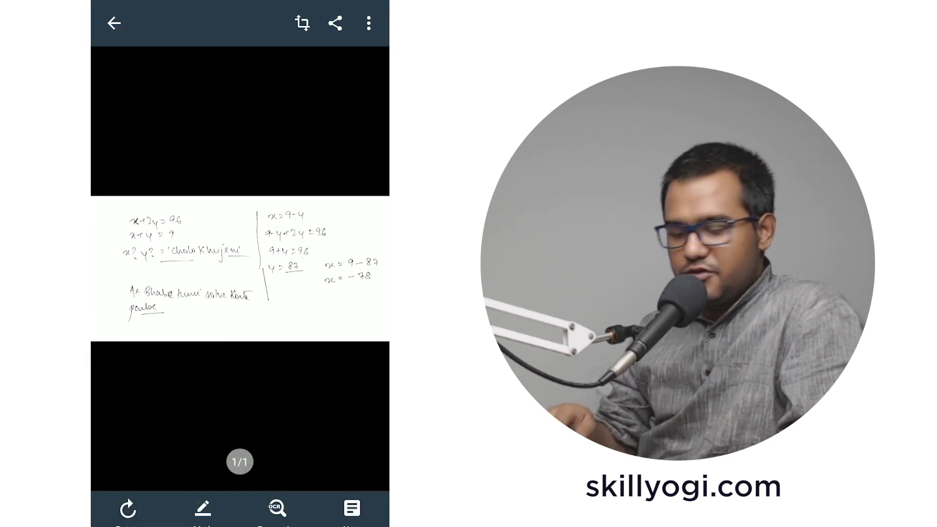
left_click(334, 23)
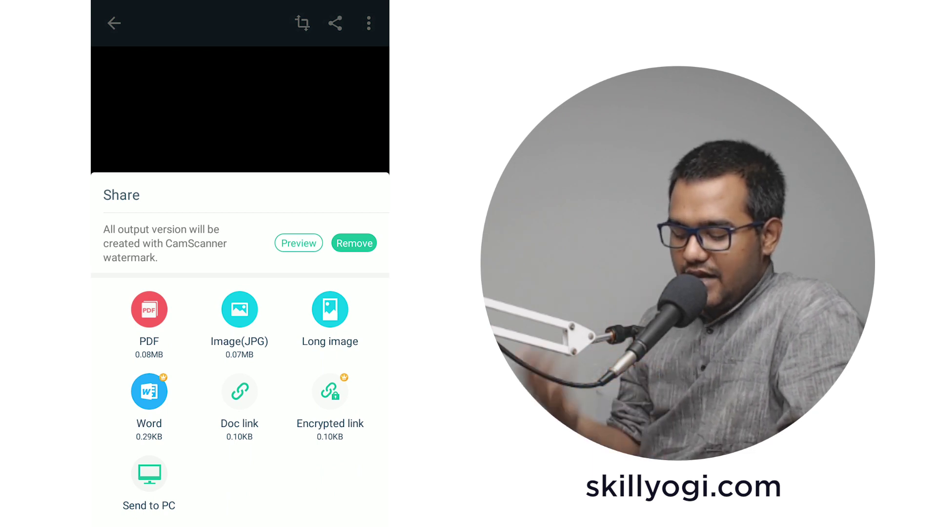
left_click(240, 312)
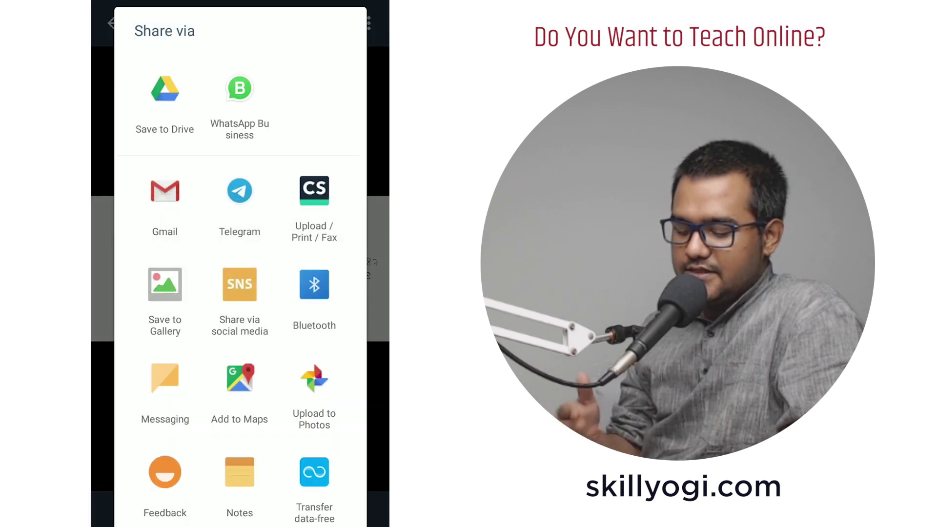
Back out of Save to Drive's folder picker, cancel, then share the page as JPG again.
left_click(165, 96)
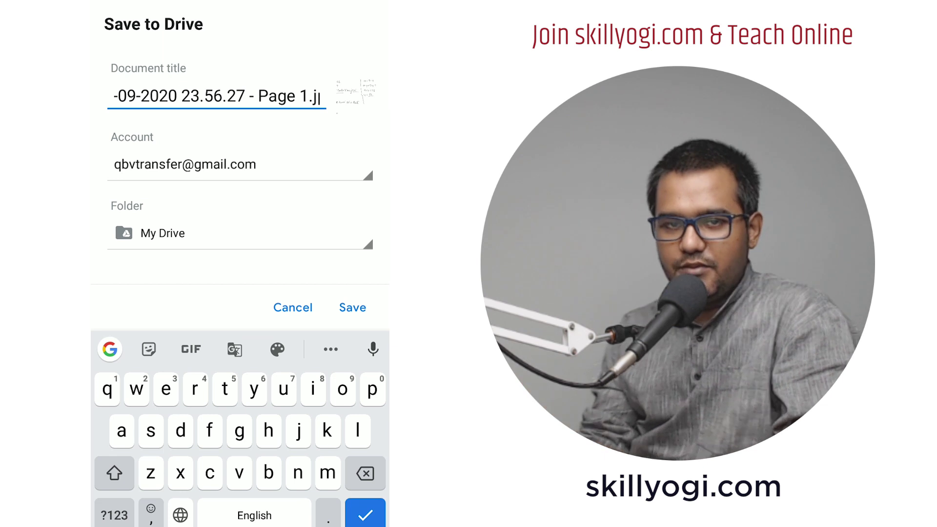
left_click(240, 233)
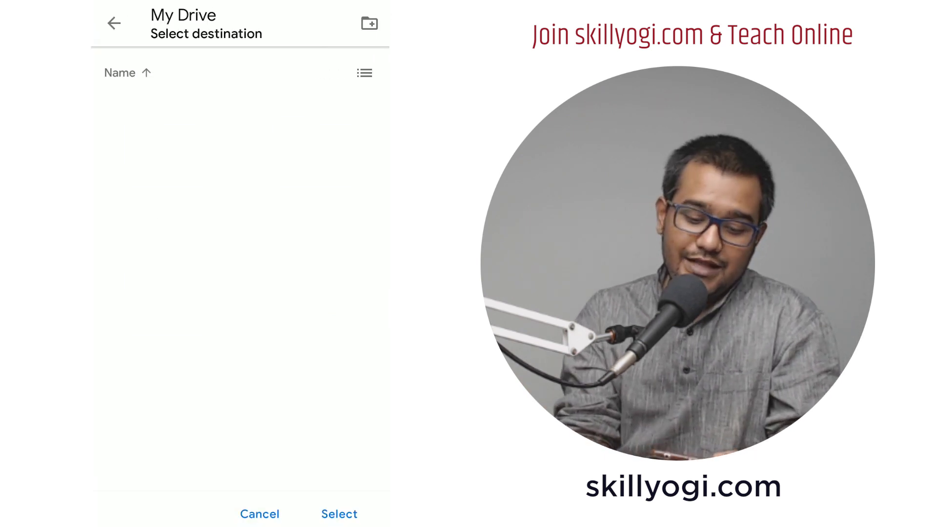
key("Escape")
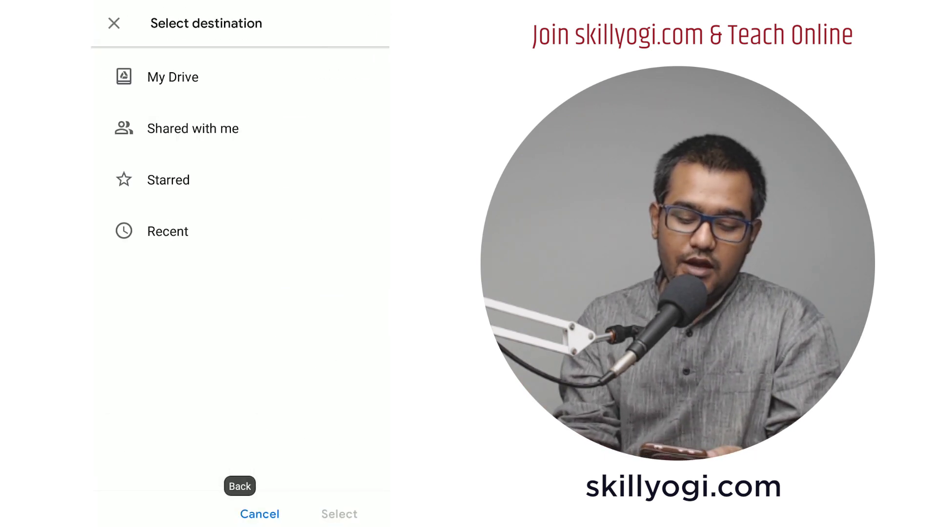
left_click(104, 21)
left_click(301, 516)
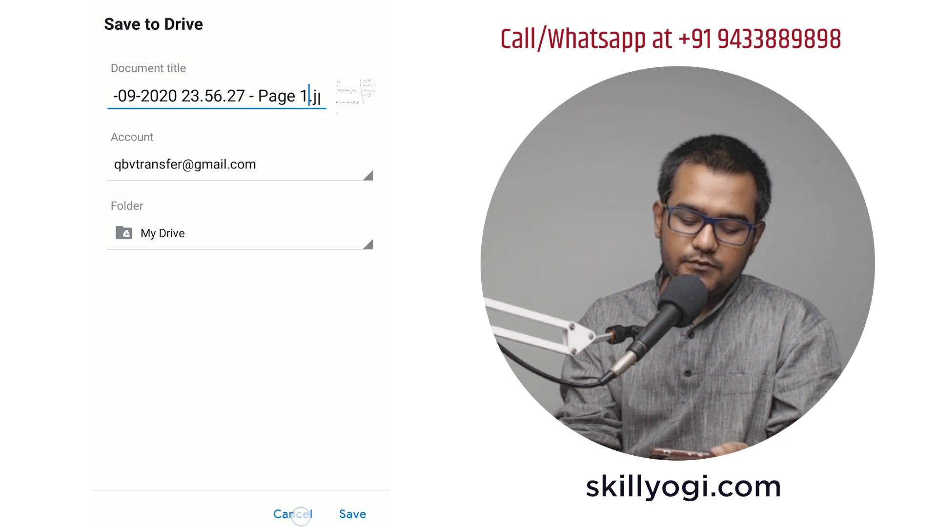
left_click(338, 23)
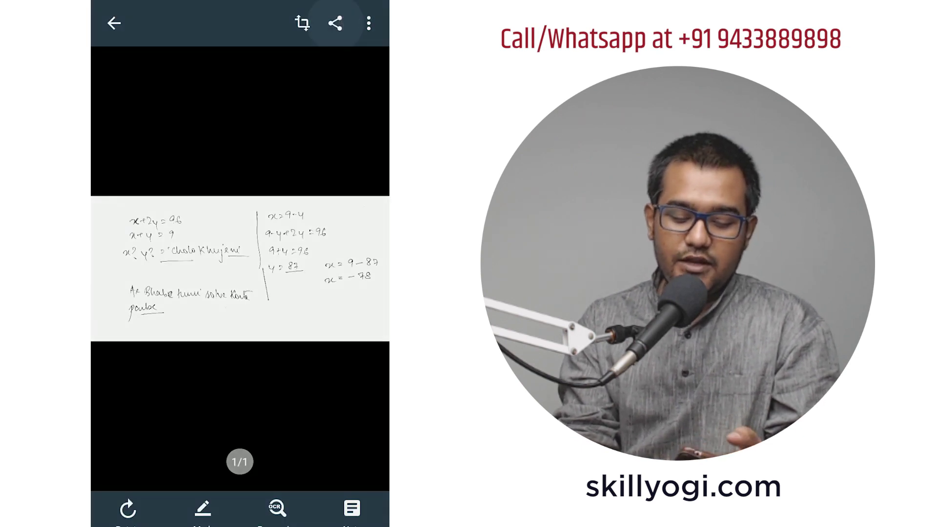
left_click(220, 306)
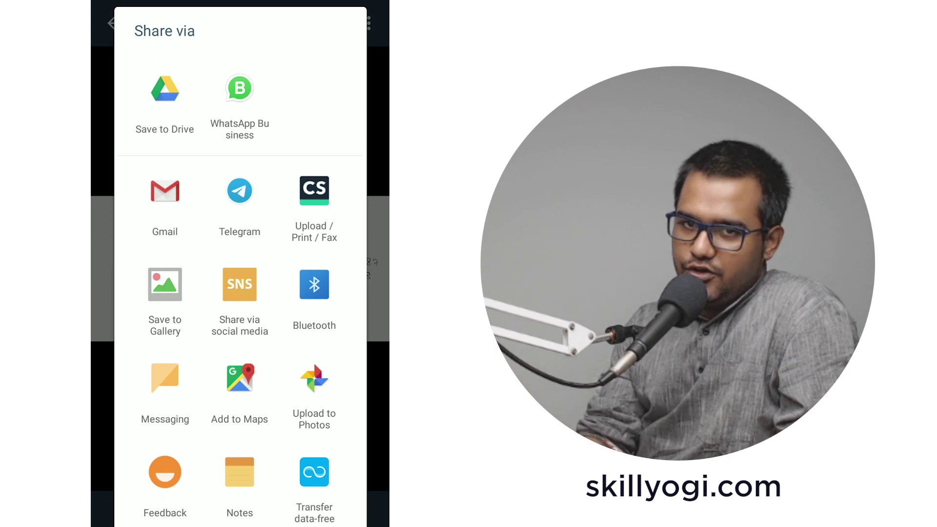
Scroll the Share via list to reveal Gmail, Telegram, Bluetooth, Notes and Transfer data-free.
left_click_drag(118, 322, 119, 267)
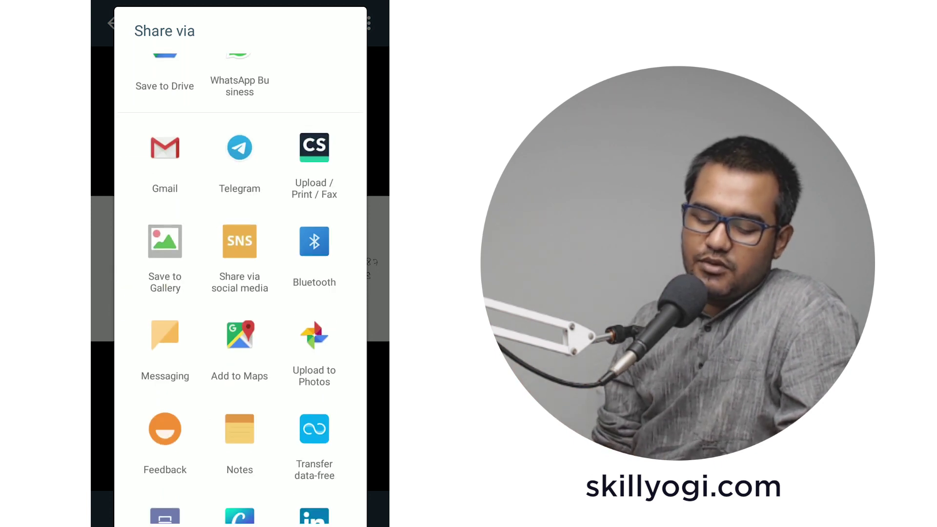
left_click_drag(138, 400, 139, 186)
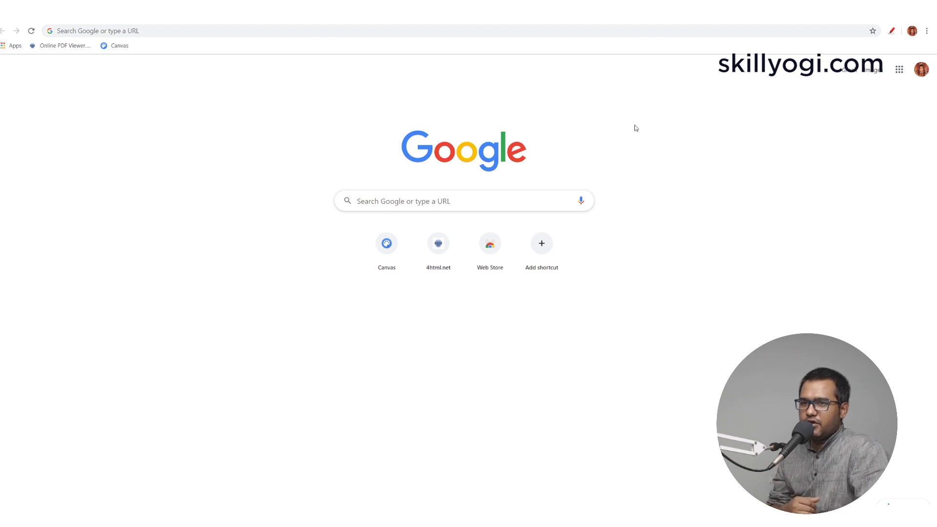
Search 'chrome canvas' from the address bar and open the Chrome Canvas web app result.
left_click(447, 201)
type("chrome")
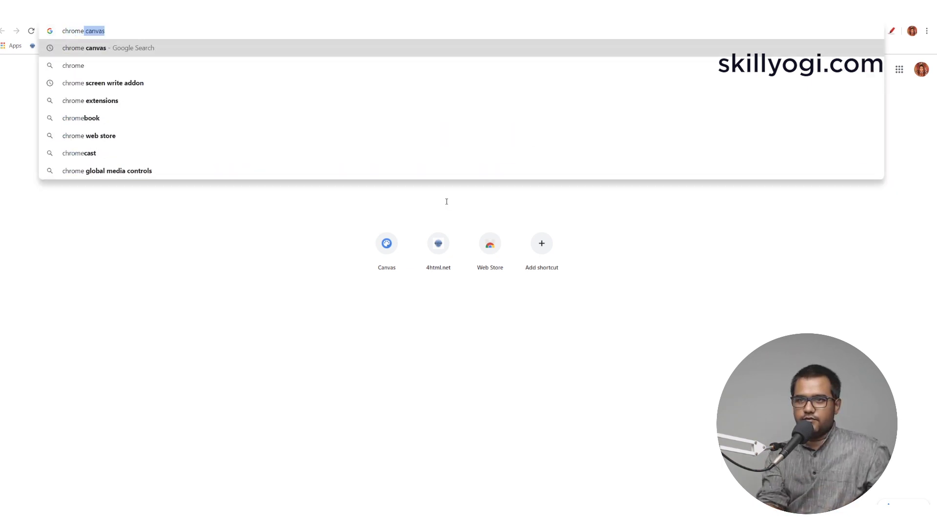
key("Return")
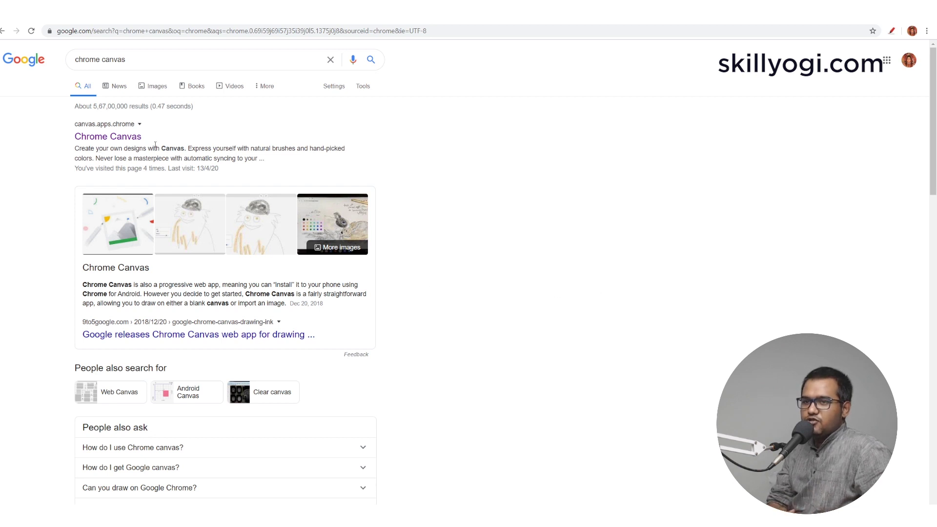
left_click(125, 138)
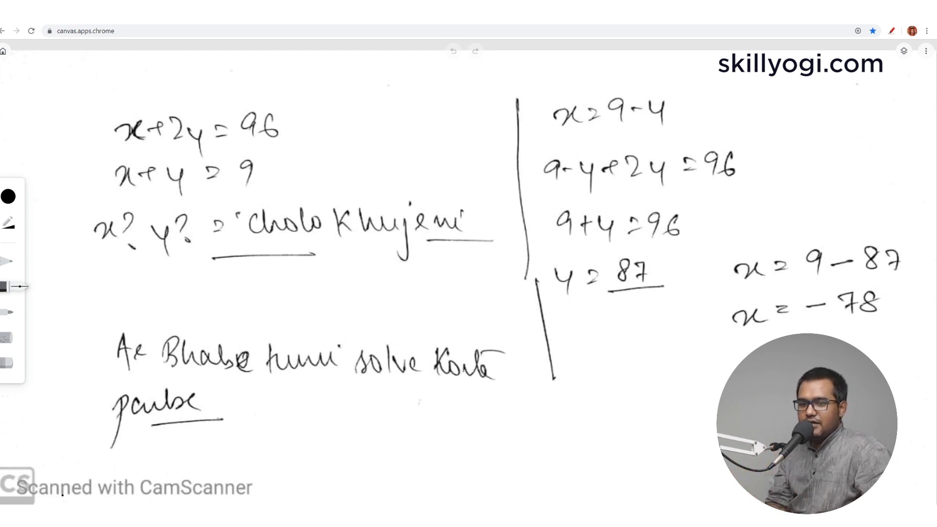
mouse_move(56, 464)
left_mouse_down()
mouse_move(234, 467)
mouse_move(215, 496)
mouse_move(4, 488)
mouse_move(208, 470)
mouse_move(268, 478)
mouse_move(223, 501)
left_mouse_up()
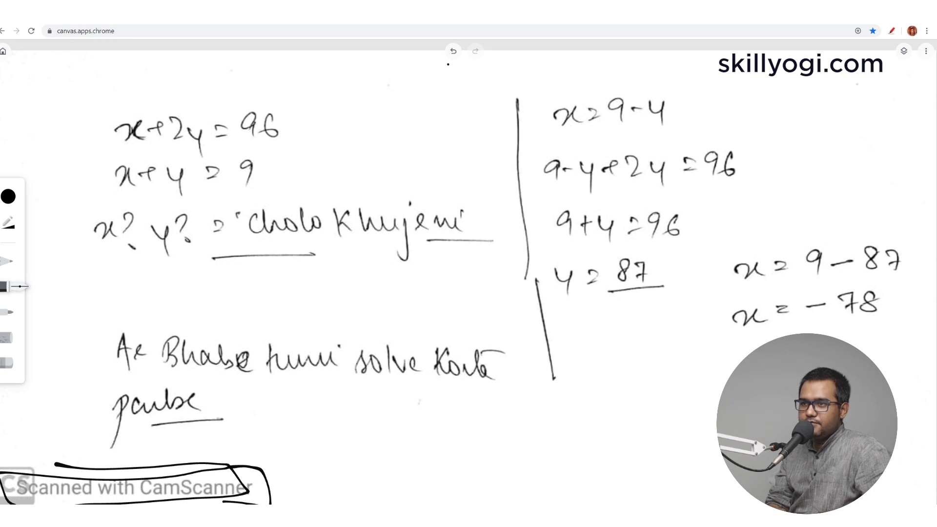
left_click(453, 51)
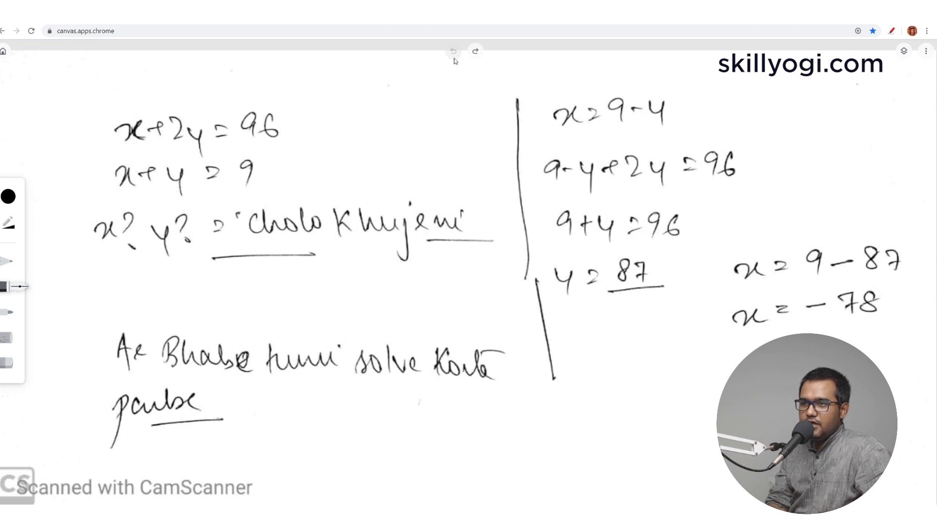
Set stroke size 25 and draw test strokes with the pen, marker, chalk and eraser.
left_click(6, 200)
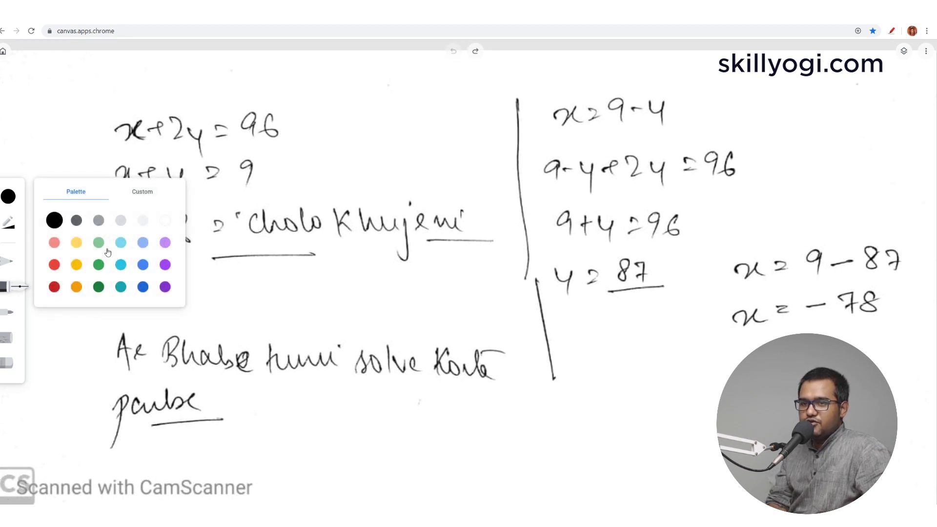
left_click(10, 221)
left_click(93, 211)
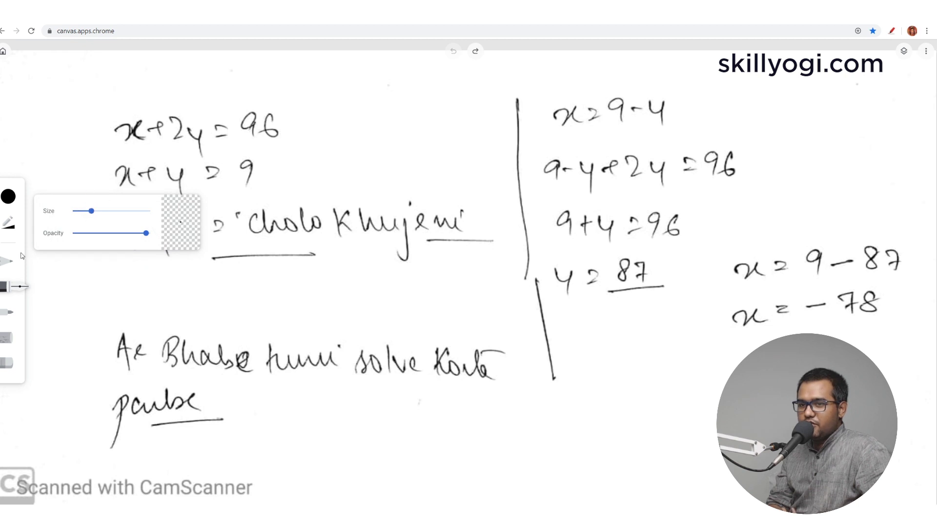
left_click(8, 262)
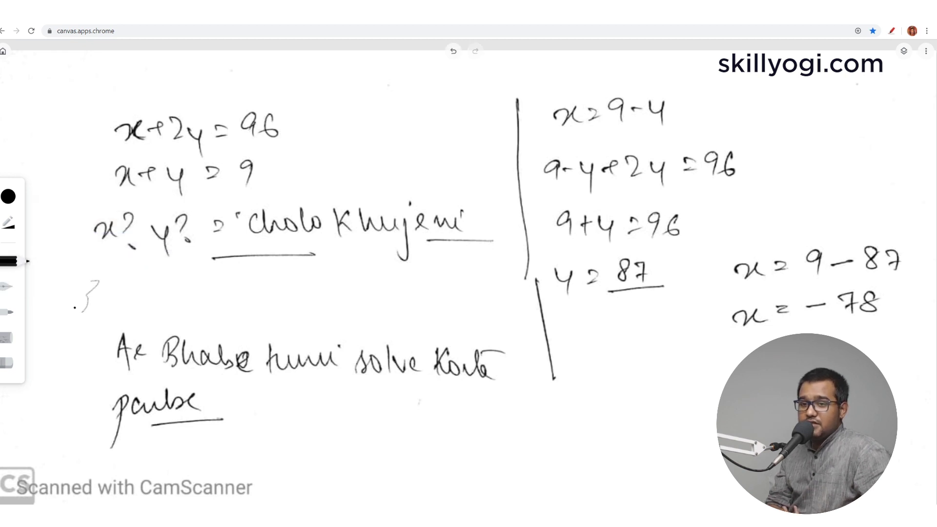
left_click(6, 287)
left_click_drag(191, 297, 170, 329)
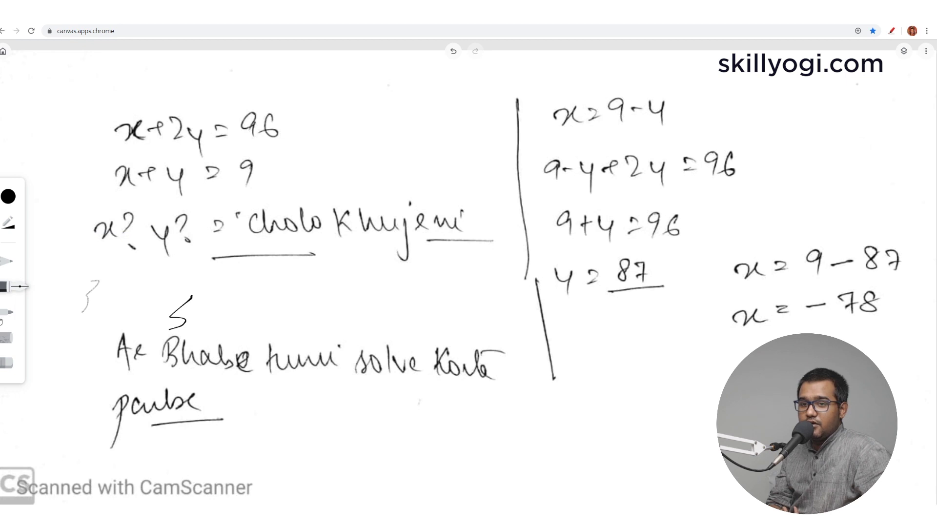
left_click(6, 312)
left_click_drag(263, 311, 392, 320)
left_click(9, 338)
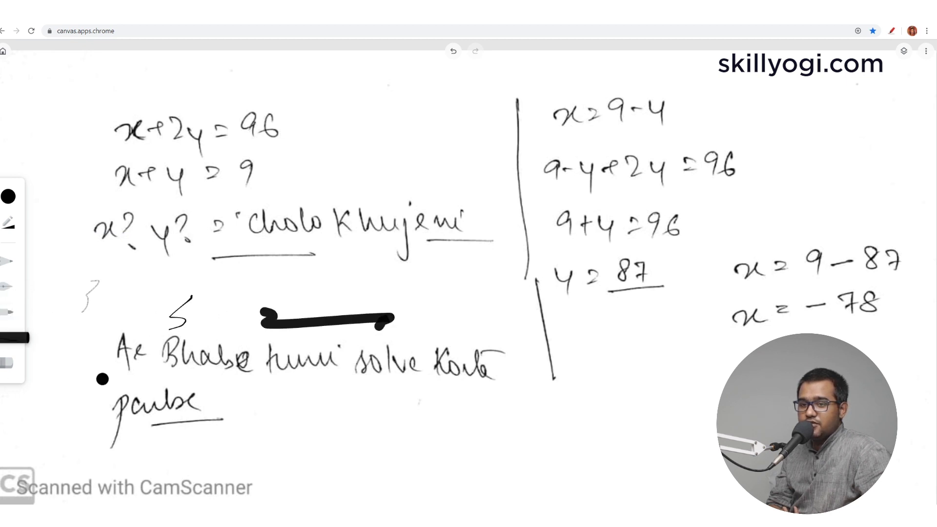
left_click_drag(182, 385, 305, 450)
left_click(10, 363)
left_click_drag(376, 405, 197, 393)
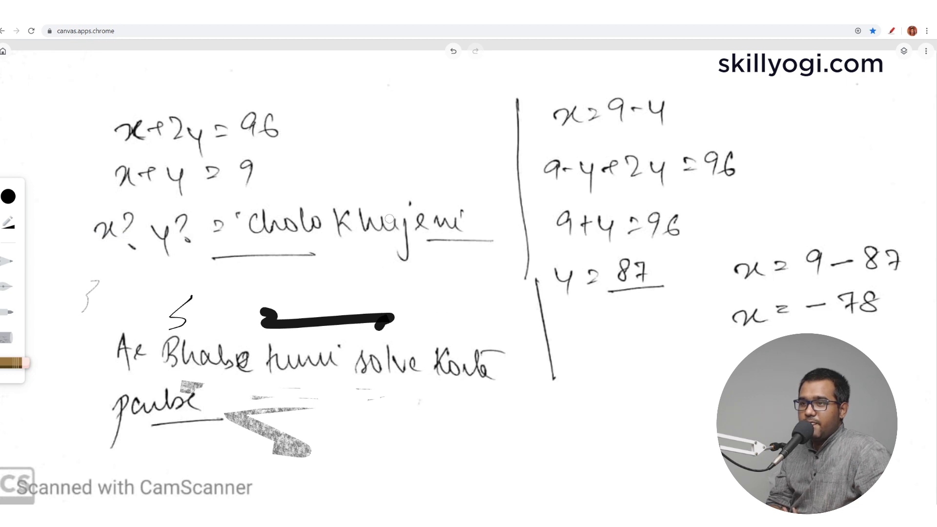
Undo every test stroke, briefly redoing two, until the scanned page is clean.
left_click(453, 51)
left_click(453, 52)
left_click(453, 52)
left_click(453, 52)
left_click(453, 52)
left_click(453, 52)
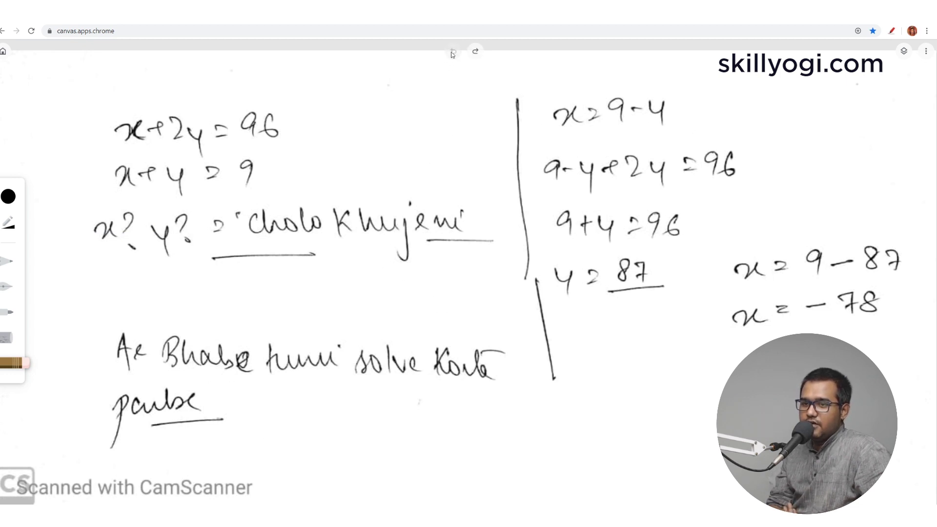
left_click(476, 52)
left_click(476, 51)
left_click(475, 51)
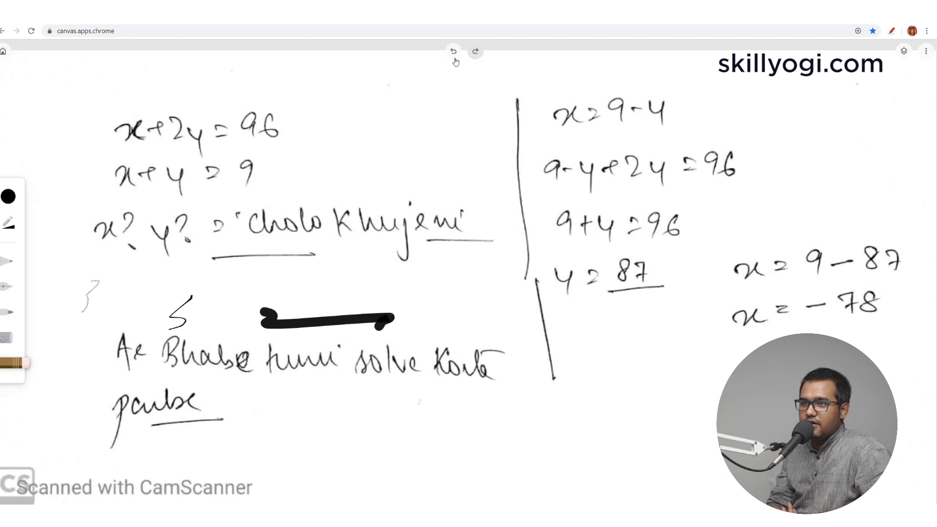
left_click(453, 51)
left_click(453, 52)
left_click(453, 51)
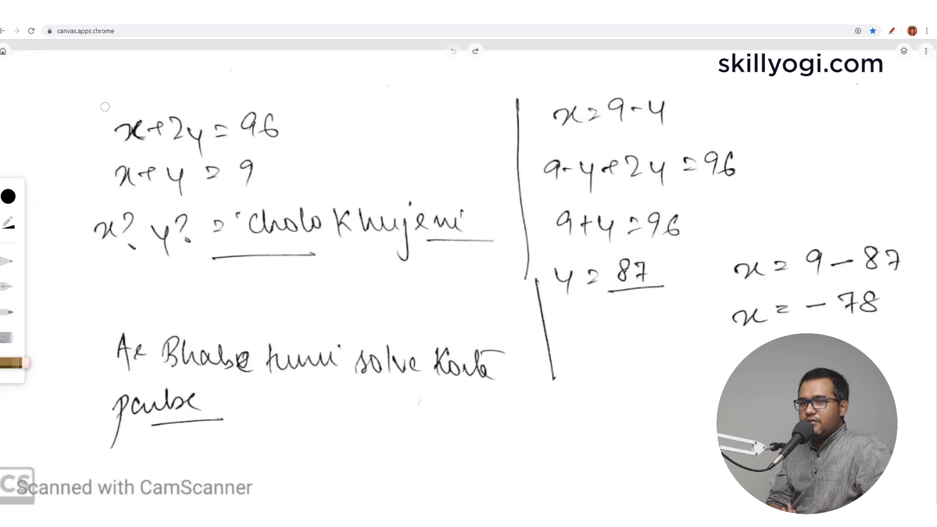
Choose light red, switch to the highlighter, and lower its opacity to 15.
left_click(9, 196)
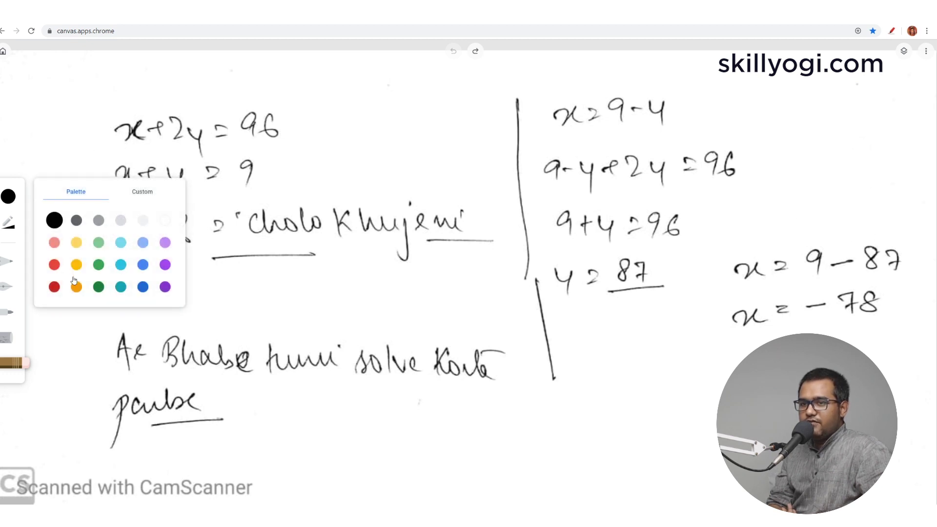
left_click(56, 288)
left_click(77, 243)
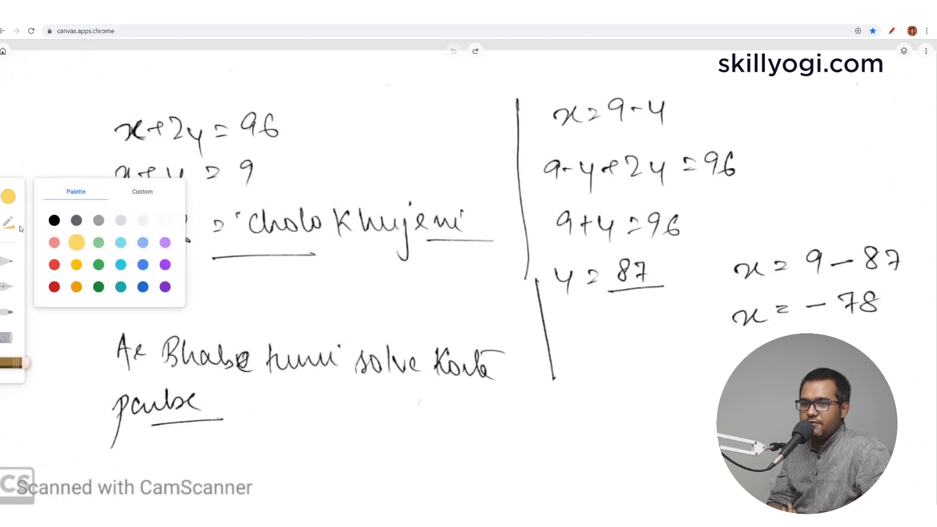
left_click(8, 196)
left_click(54, 242)
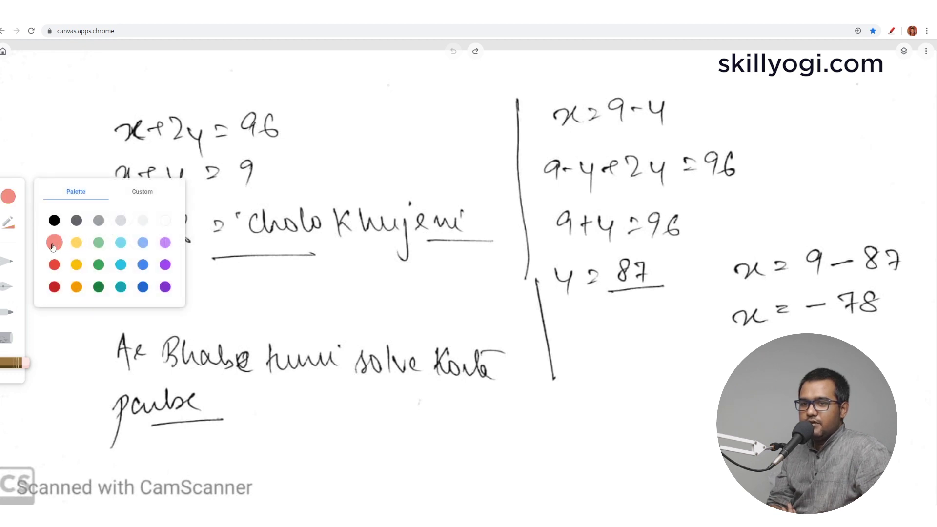
left_click(4, 292)
left_click(2, 315)
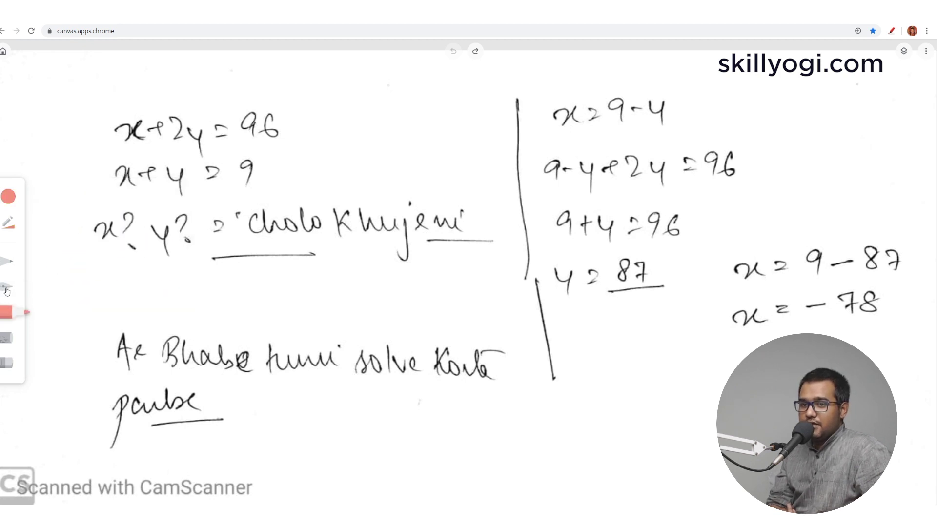
left_click(8, 198)
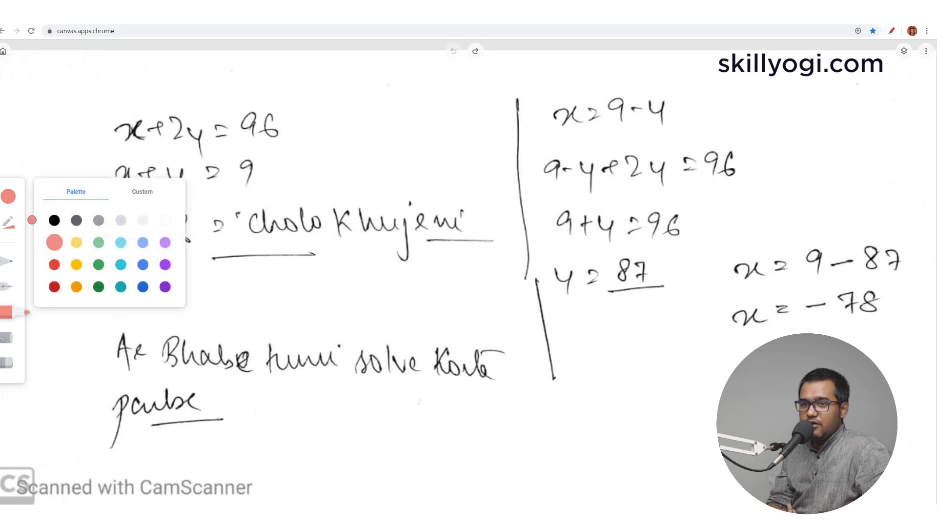
left_click(8, 223)
left_click_drag(115, 234, 84, 233)
Highlight under x+2y=96 and x+y=9, then undo the x+y=9 highlight.
left_click_drag(112, 152, 263, 153)
left_click_drag(99, 200, 283, 186)
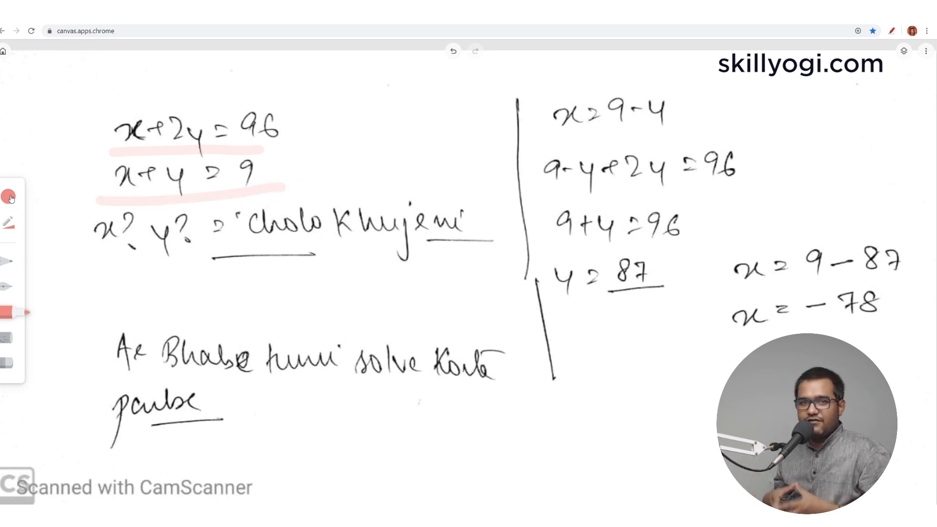
left_click(453, 51)
Undo the x+2y=96 underline, loop faint red around both equations, and underline x? y?
left_click(454, 51)
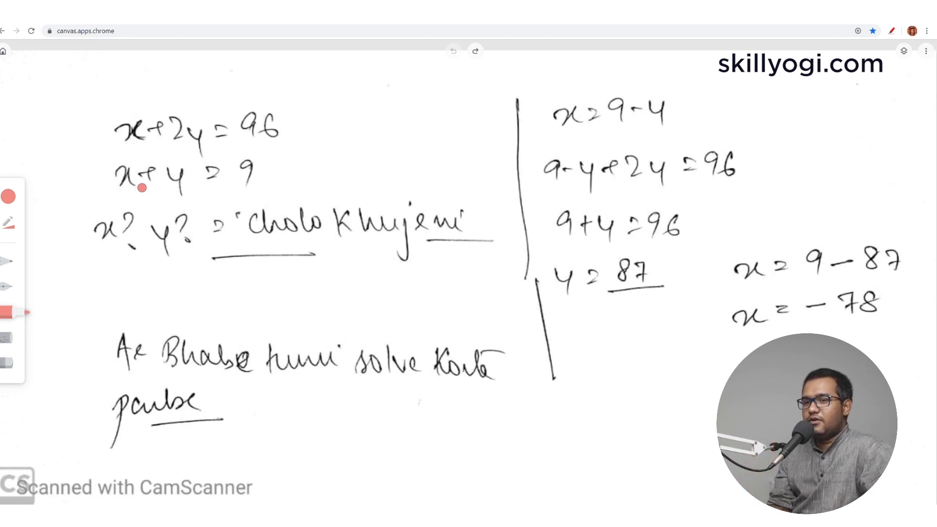
mouse_move(105, 151)
left_mouse_down()
mouse_move(290, 148)
mouse_move(279, 106)
mouse_move(66, 116)
mouse_move(141, 207)
mouse_move(264, 155)
mouse_move(157, 141)
left_mouse_up()
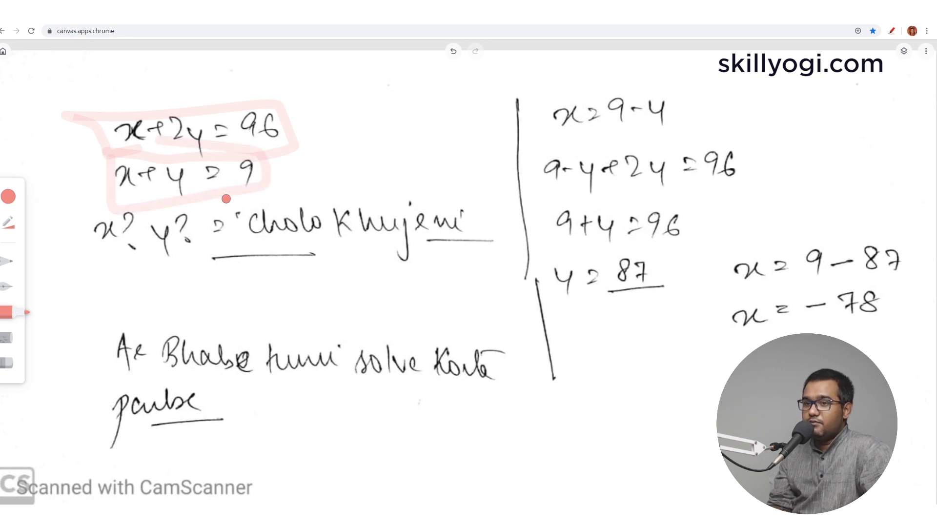
mouse_move(136, 194)
left_mouse_down()
mouse_move(94, 209)
mouse_move(91, 223)
left_mouse_up()
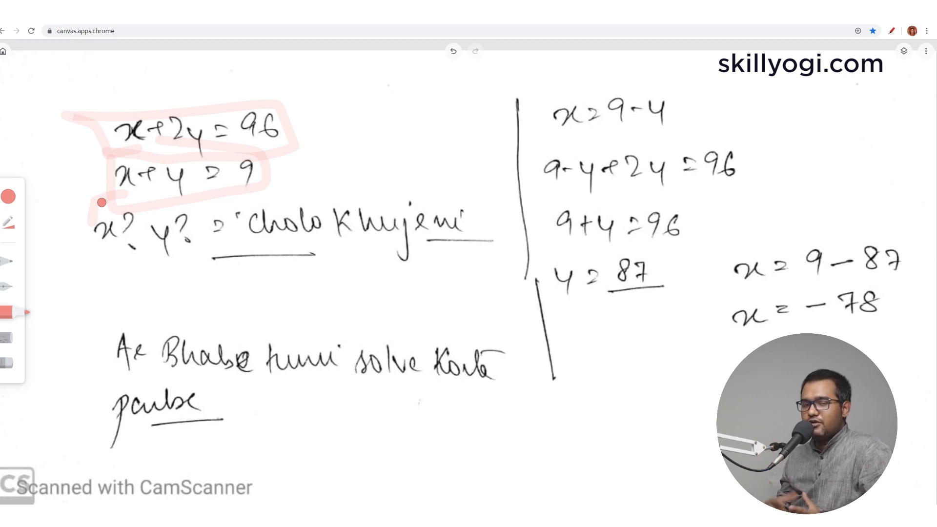
left_click_drag(93, 264, 169, 263)
Switch to light green and frame x=9−4, 9−4+2y=96, y=87 and x=−78.
left_click(8, 197)
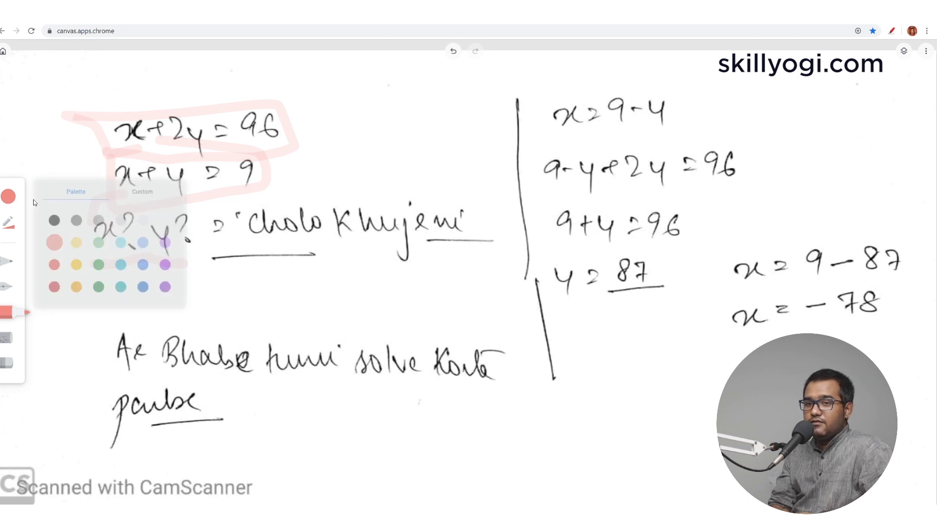
left_click(99, 243)
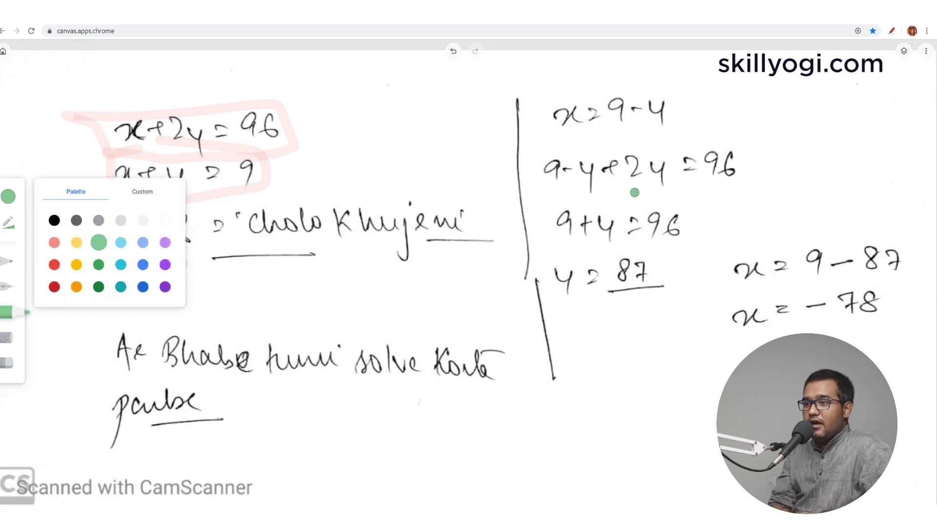
mouse_move(567, 142)
left_mouse_down()
mouse_move(698, 128)
mouse_move(551, 74)
mouse_move(579, 142)
mouse_move(608, 140)
left_mouse_up()
left_click_drag(554, 194, 756, 190)
mouse_move(732, 246)
left_mouse_down()
mouse_move(882, 228)
mouse_move(723, 292)
mouse_move(935, 344)
mouse_move(912, 222)
mouse_move(849, 216)
left_mouse_up()
mouse_move(668, 240)
left_mouse_down()
mouse_move(540, 264)
mouse_move(698, 311)
mouse_move(682, 250)
left_mouse_up()
Select the pen, make it purple, and open its size and opacity settings.
left_click(7, 286)
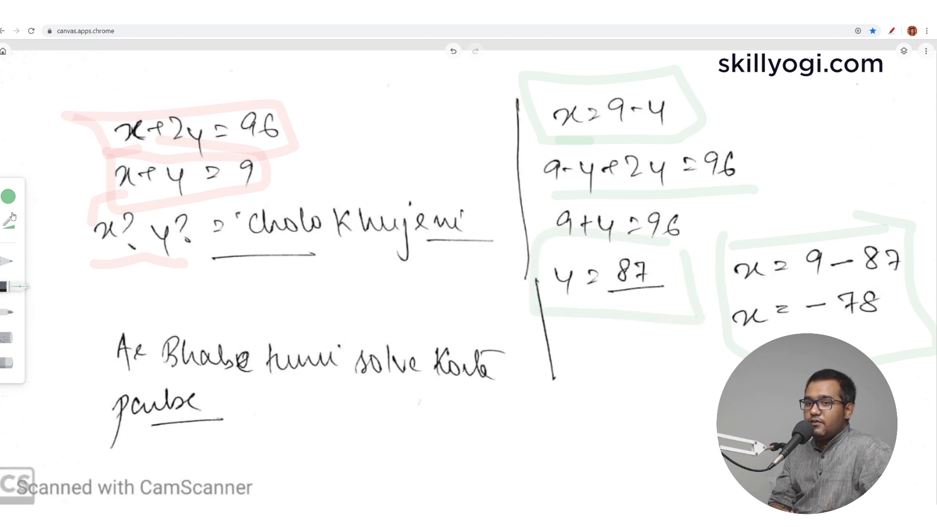
left_click(8, 197)
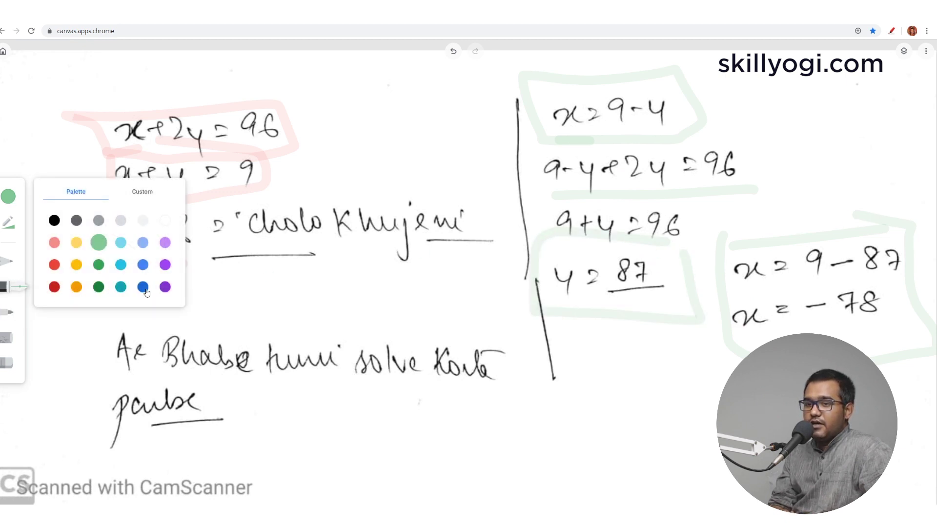
left_click(166, 287)
left_click(9, 223)
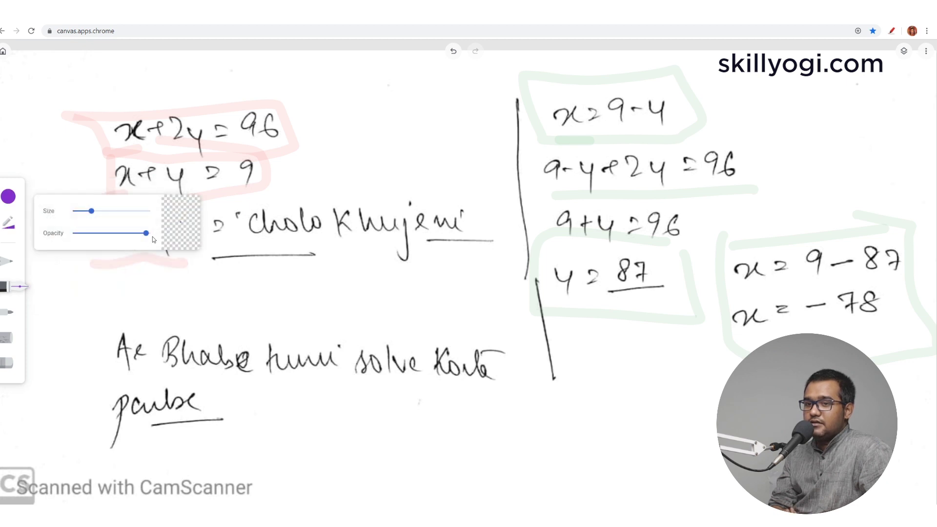
Write purple circled 7 and 8 under Cholo Khujeni, plus an underlined scribble below solve Korte.
mouse_move(350, 282)
left_mouse_down()
mouse_move(365, 307)
mouse_move(370, 294)
mouse_move(392, 307)
mouse_move(371, 270)
left_mouse_up()
mouse_move(422, 285)
left_mouse_down()
mouse_move(412, 289)
mouse_move(470, 315)
mouse_move(422, 260)
left_mouse_up()
left_click_drag(366, 419, 361, 459)
mouse_move(338, 409)
left_mouse_down()
mouse_move(374, 411)
mouse_move(343, 464)
left_mouse_up()
mouse_move(371, 442)
left_mouse_down()
mouse_move(377, 457)
mouse_move(423, 432)
mouse_move(462, 425)
mouse_move(430, 451)
left_mouse_up()
left_click_drag(385, 473, 489, 470)
left_click_drag(449, 443, 453, 466)
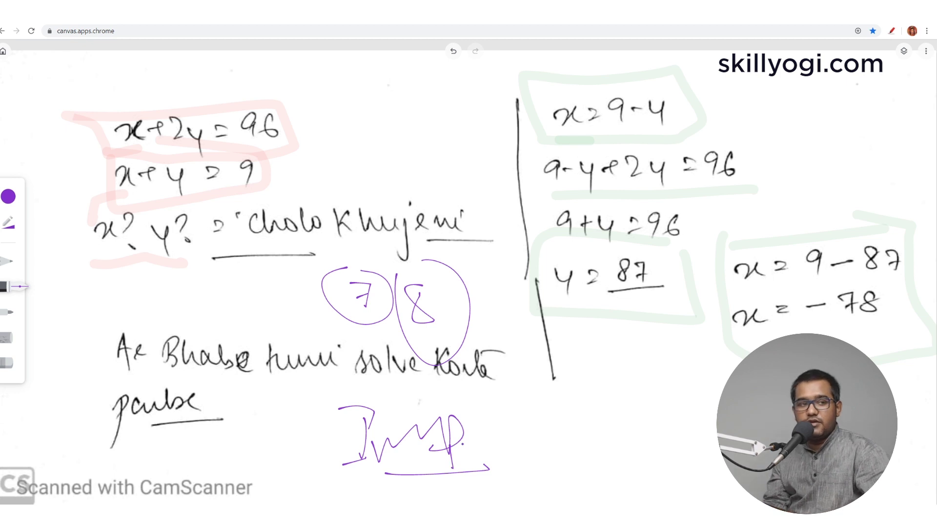